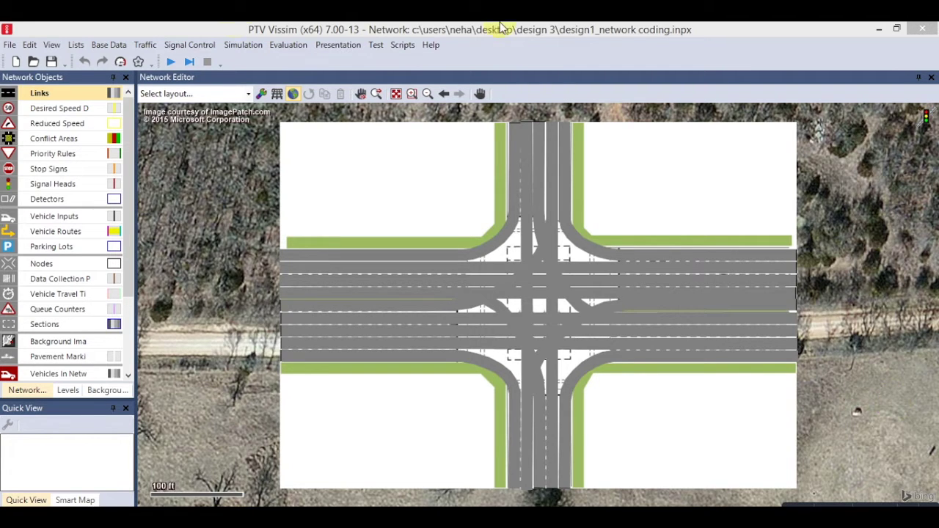
Step: Add signal controller 1 in the Signal Controllers list and open its VISSIG editor
left_click(203, 46)
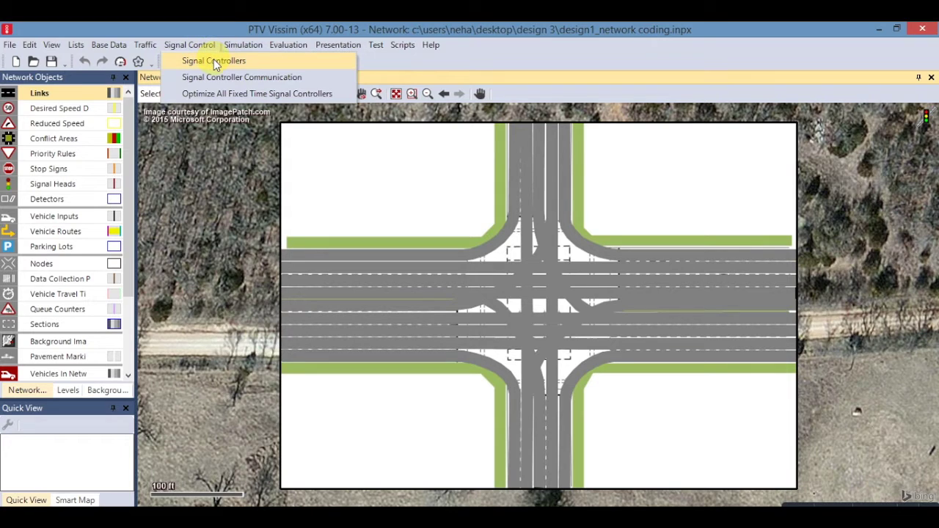
left_click(214, 61)
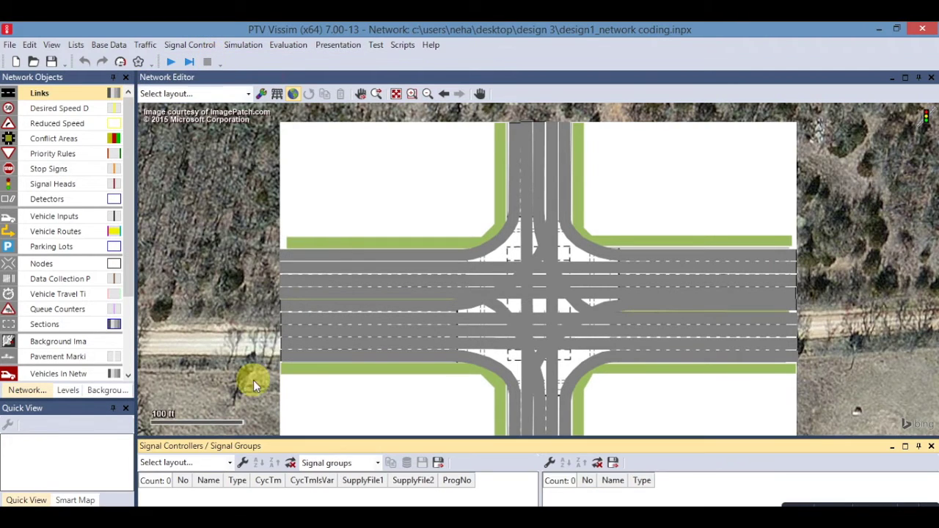
right_click(271, 499)
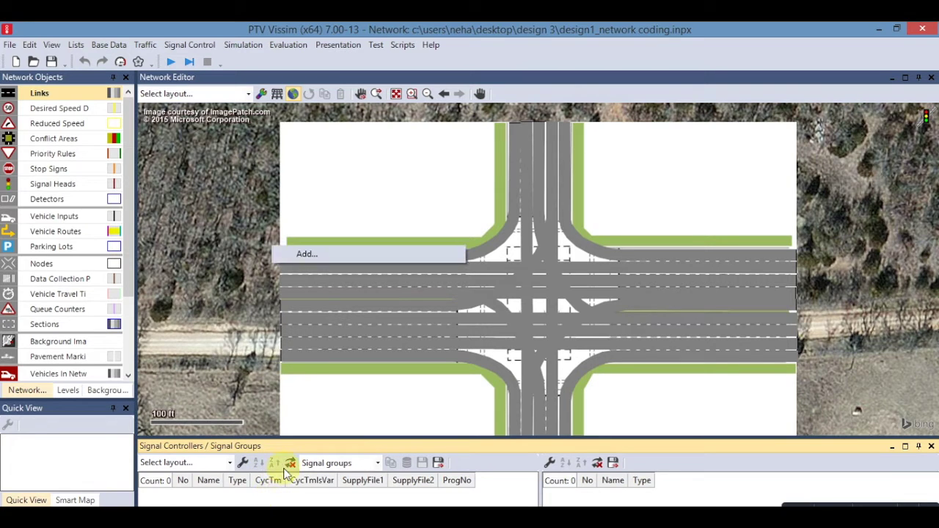
left_click(326, 255)
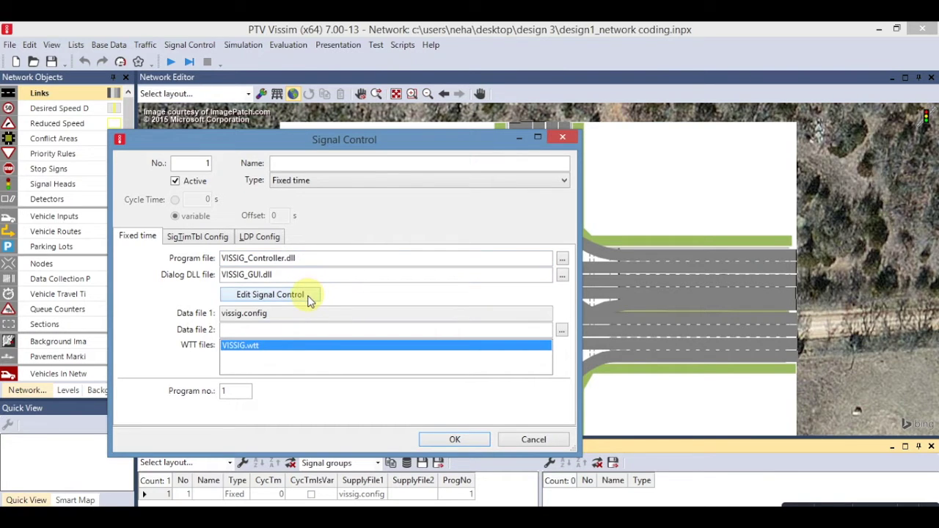
left_click(308, 300)
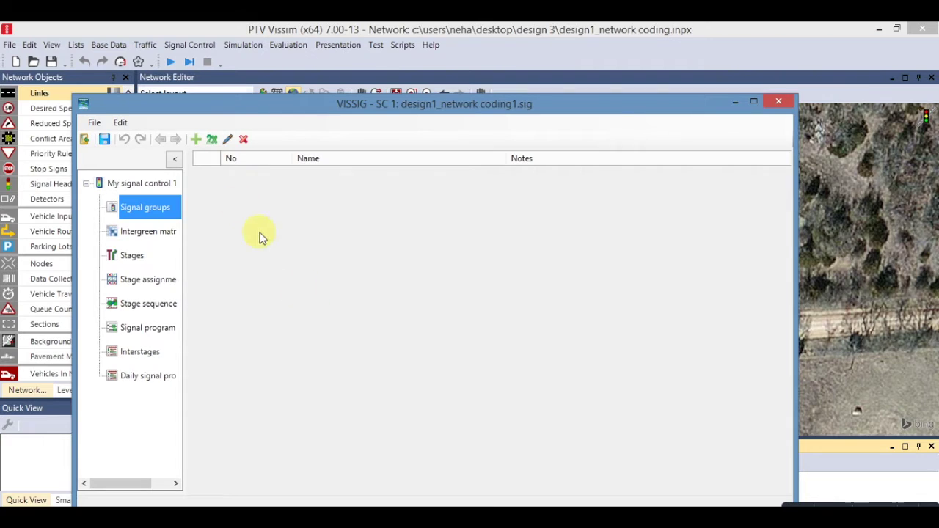
Step: Create four signal groups in VISSIG and expand the Signal groups node to list them
left_click(197, 140)
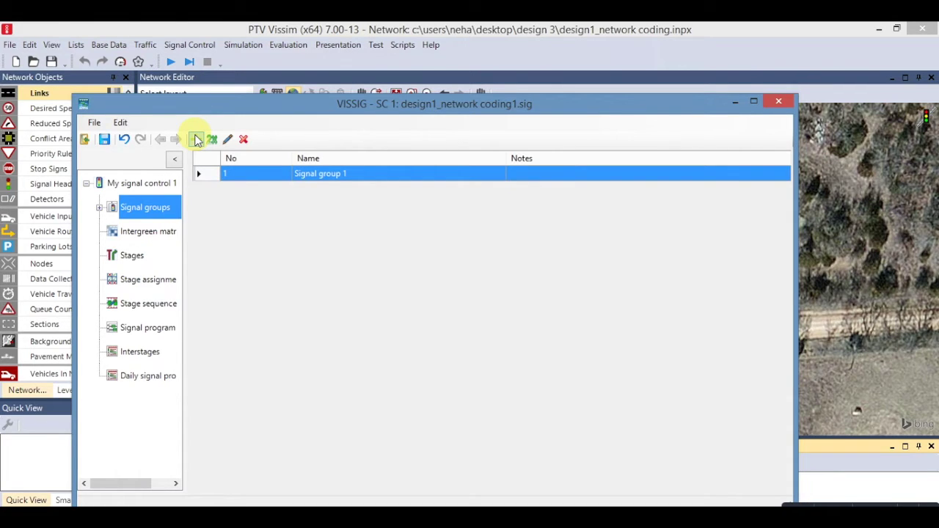
left_click(197, 140)
left_click(197, 140)
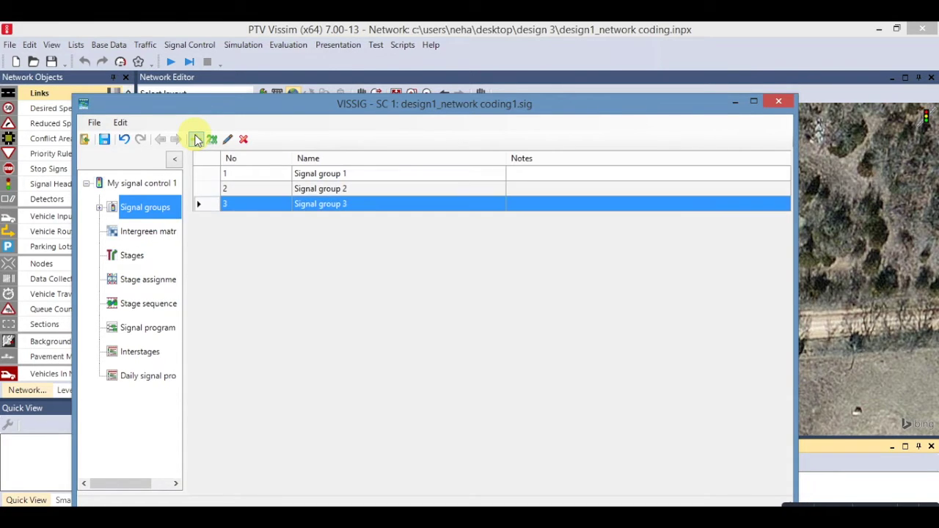
left_click(197, 140)
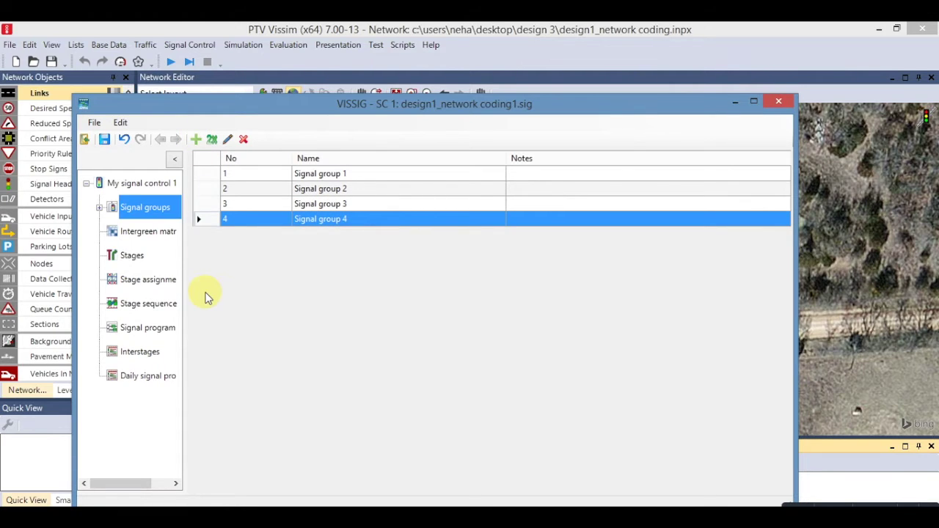
left_click(100, 209)
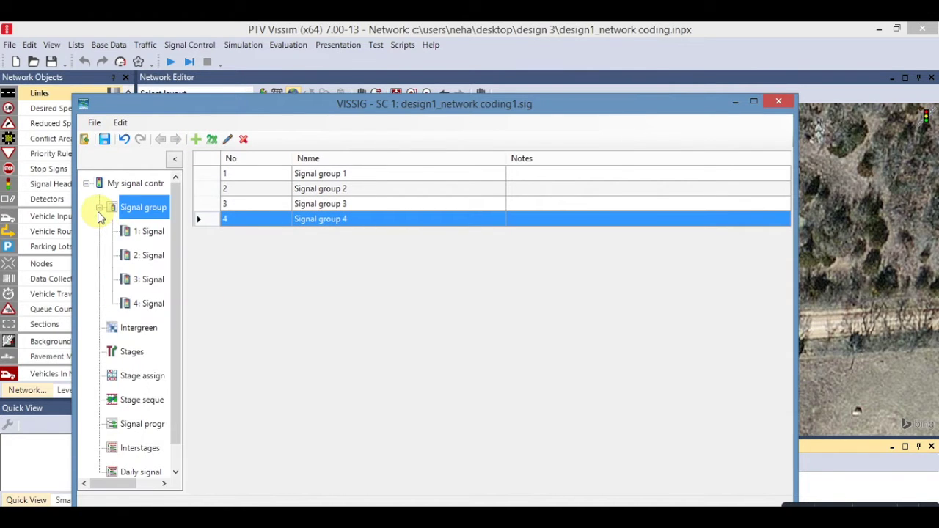
Step: Set the default sequence of signal groups 1, 2, 3 and 4 to Red-green-amber
left_click(152, 233)
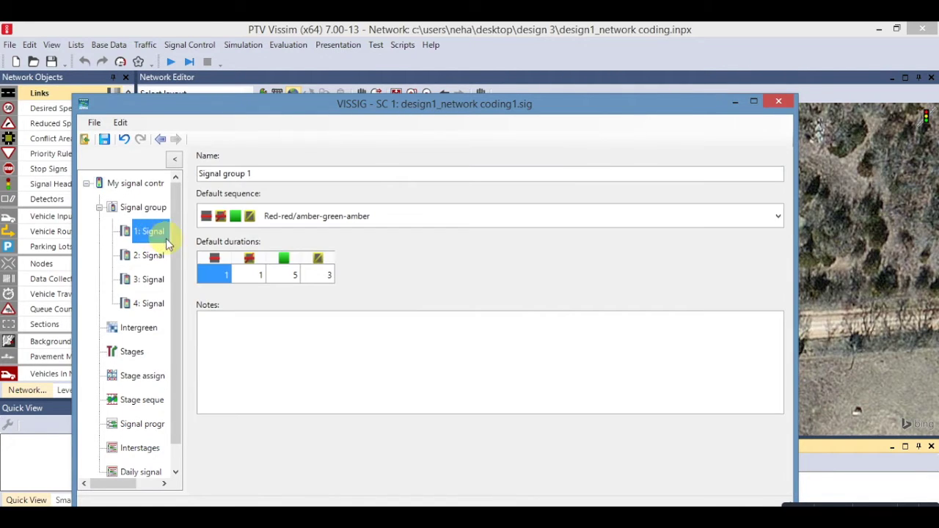
left_click(522, 216)
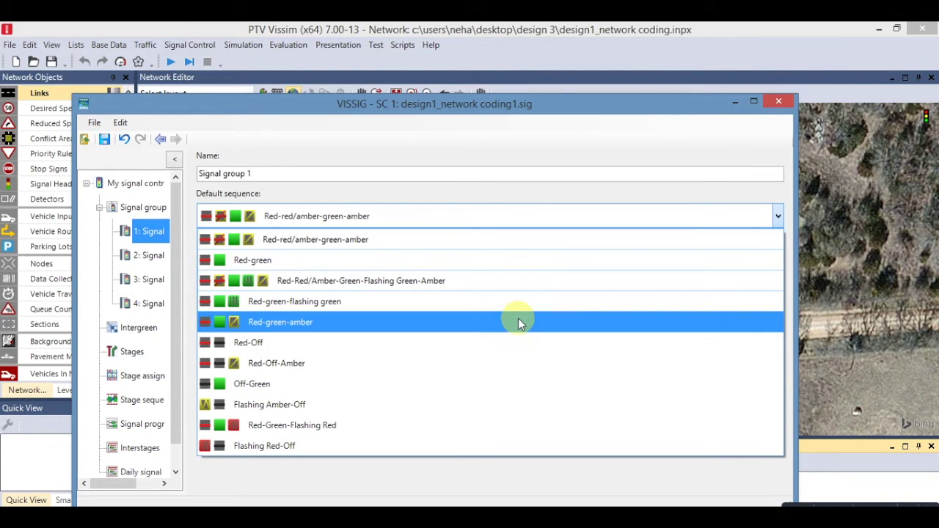
left_click(518, 322)
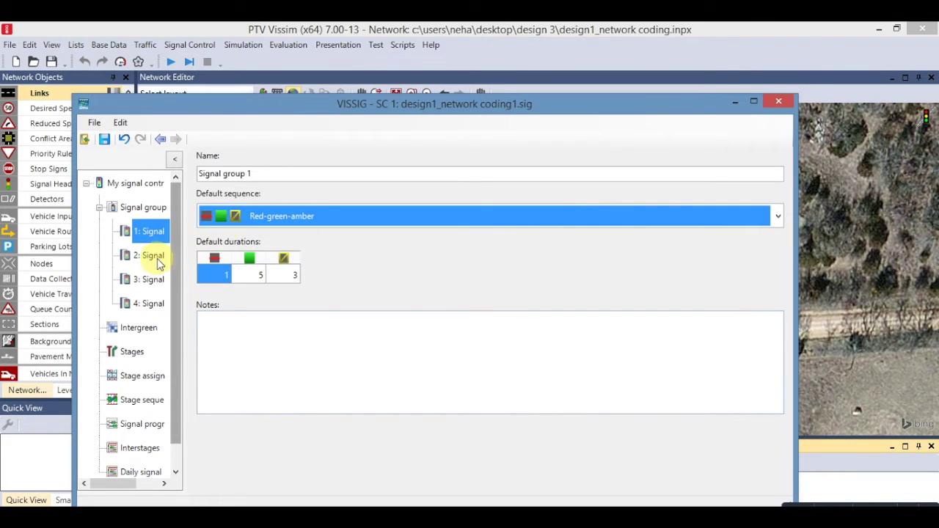
left_click(152, 257)
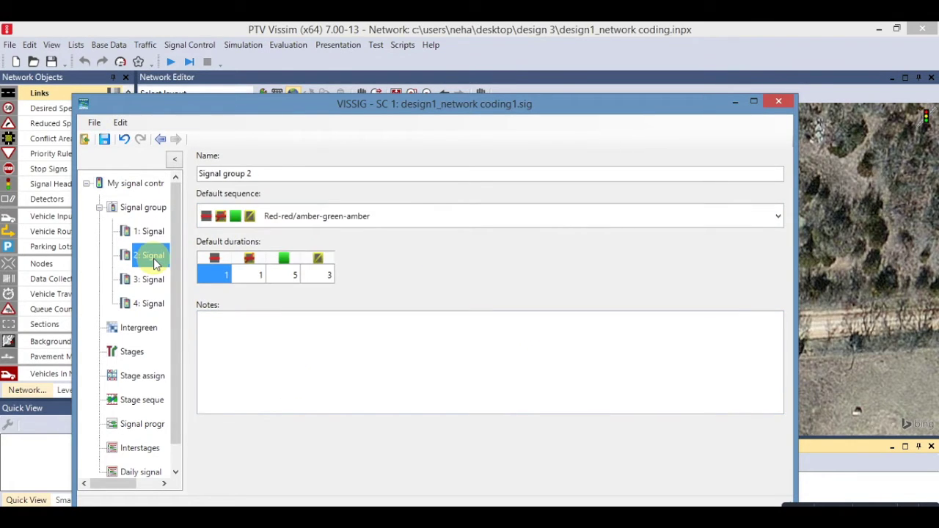
left_click(405, 217)
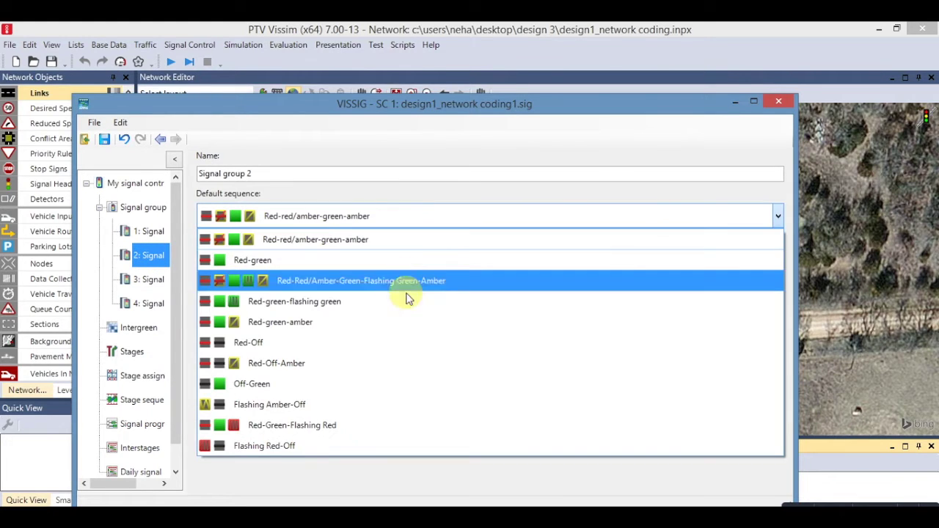
left_click(406, 317)
left_click(150, 279)
left_click(374, 217)
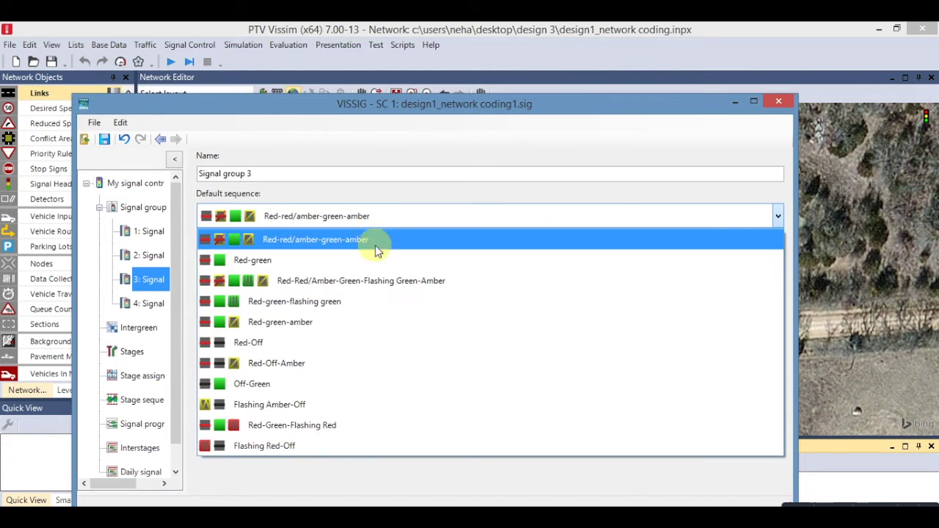
left_click(374, 326)
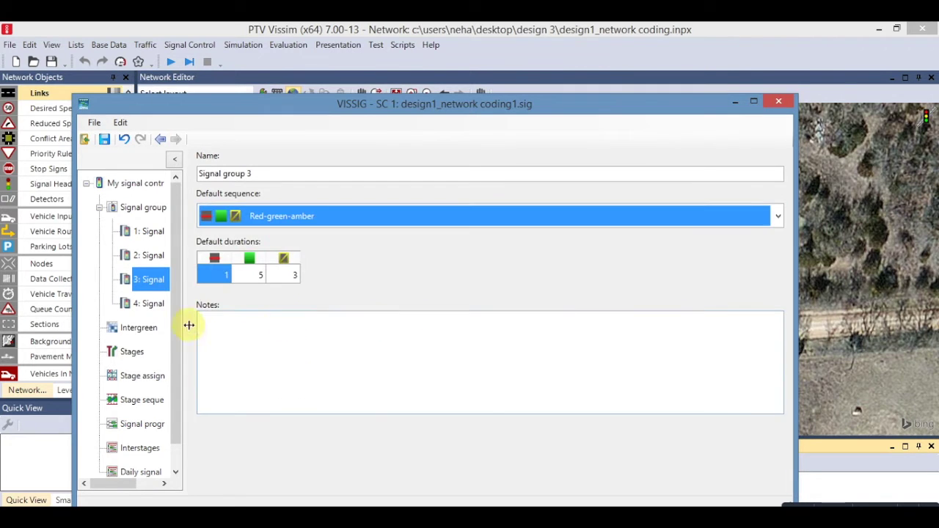
left_click(147, 305)
left_click(369, 219)
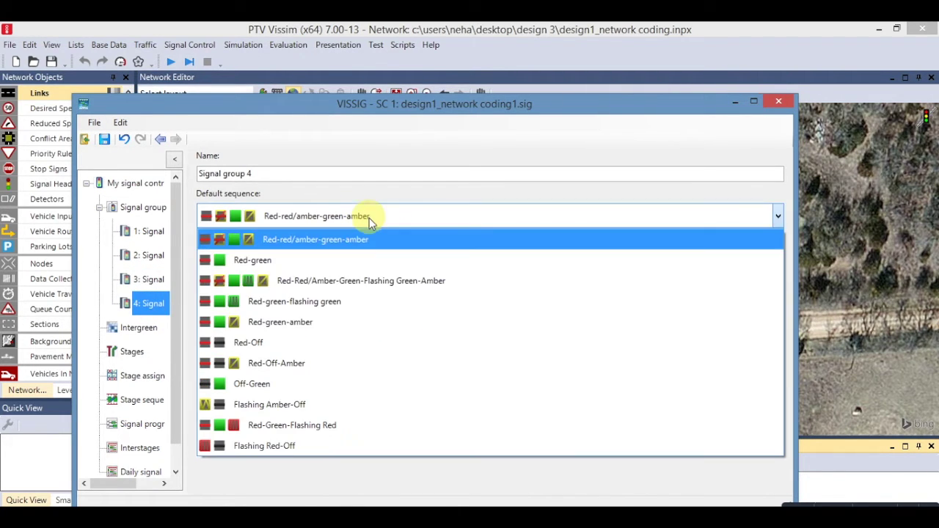
left_click(372, 323)
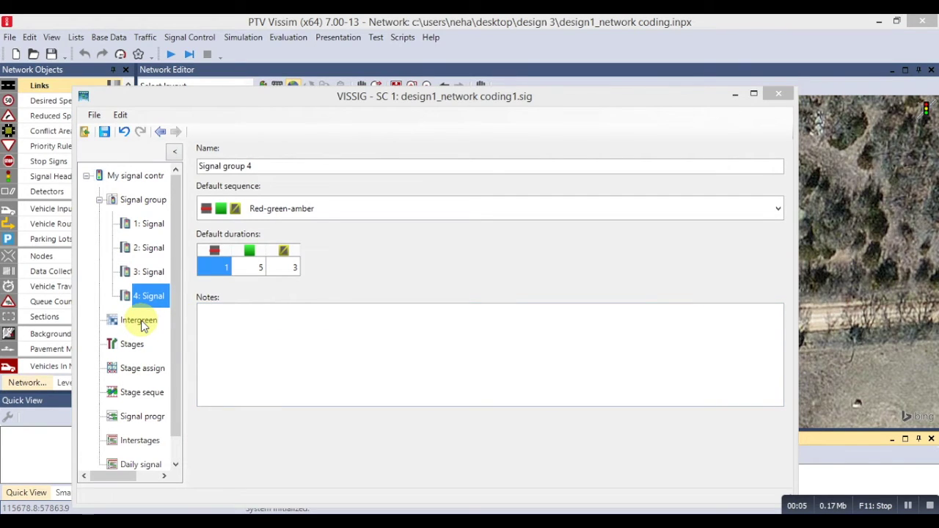
Step: Create Intergreen matrix 1 in the VISSIG editor
left_click(143, 323)
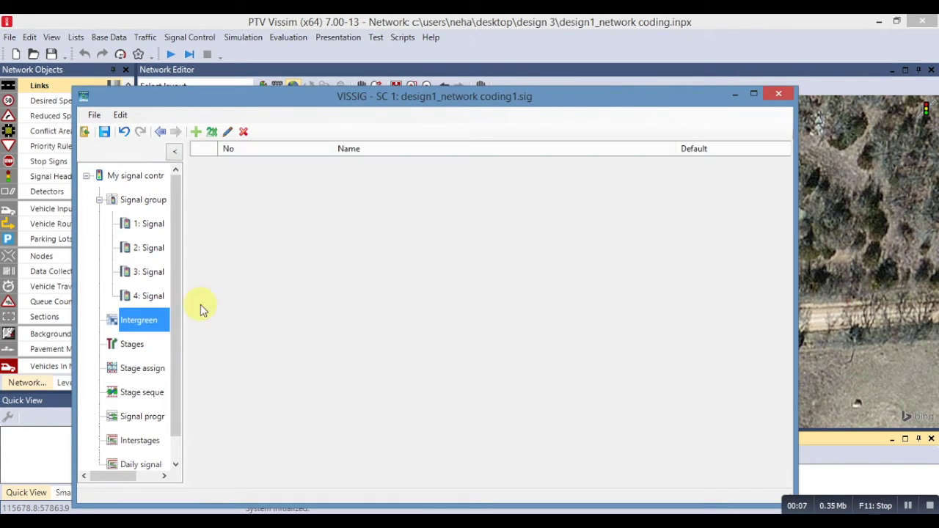
left_click(196, 133)
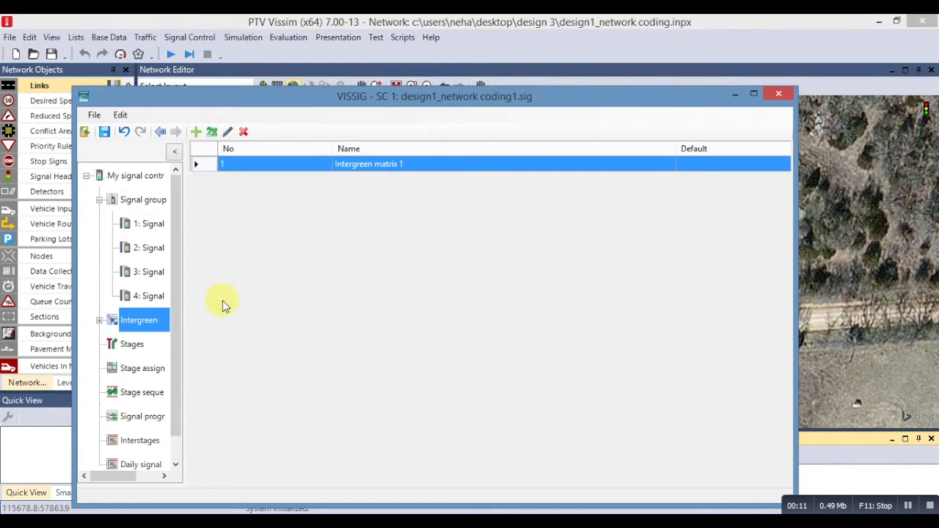
left_click_drag(172, 354, 173, 392)
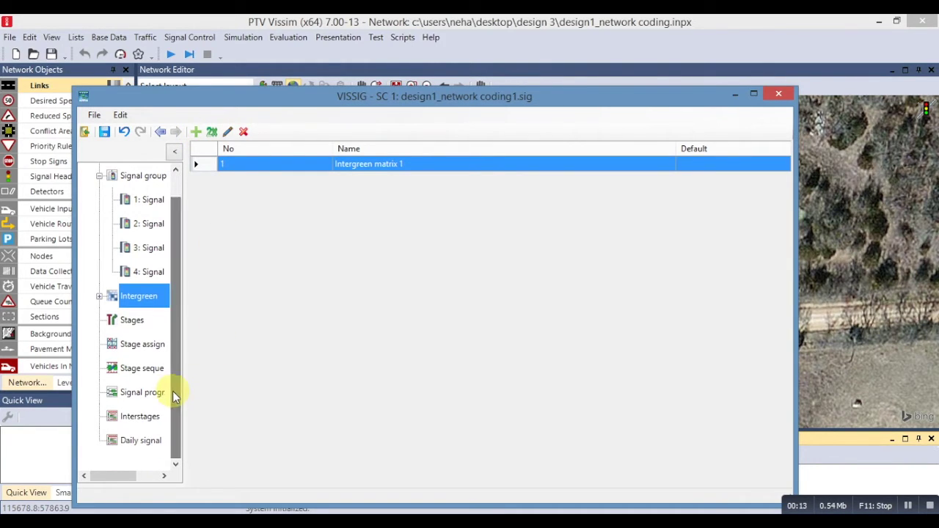
Step: Create Signal program 1 and enter a cycle time of 125 in its timing editor
left_click(133, 393)
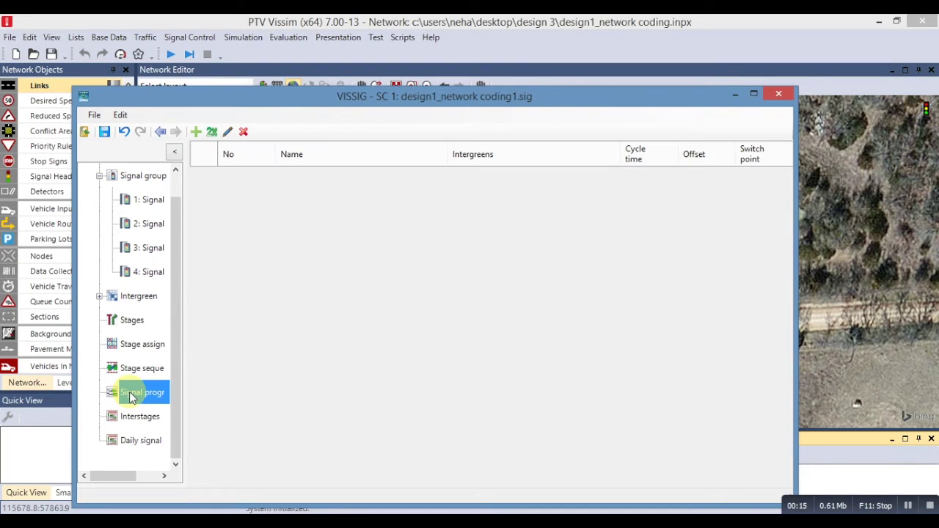
left_click(196, 133)
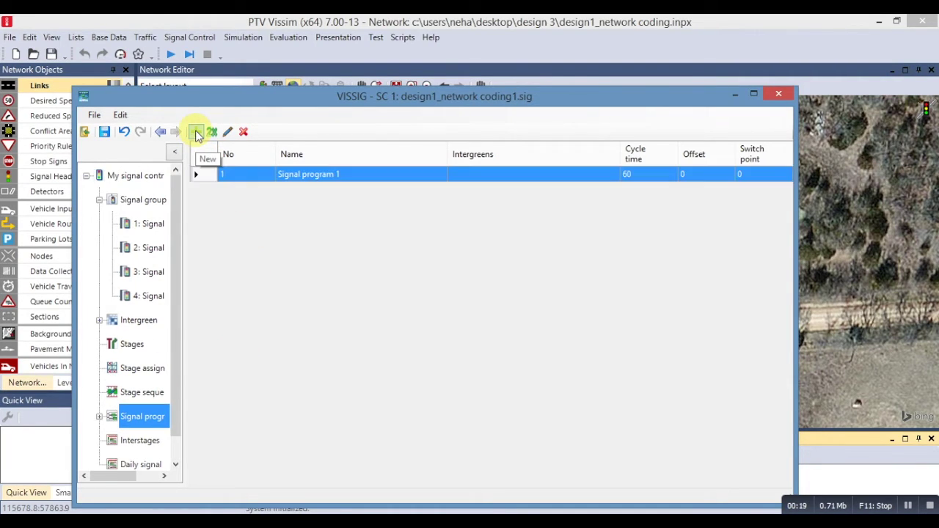
left_click(99, 417)
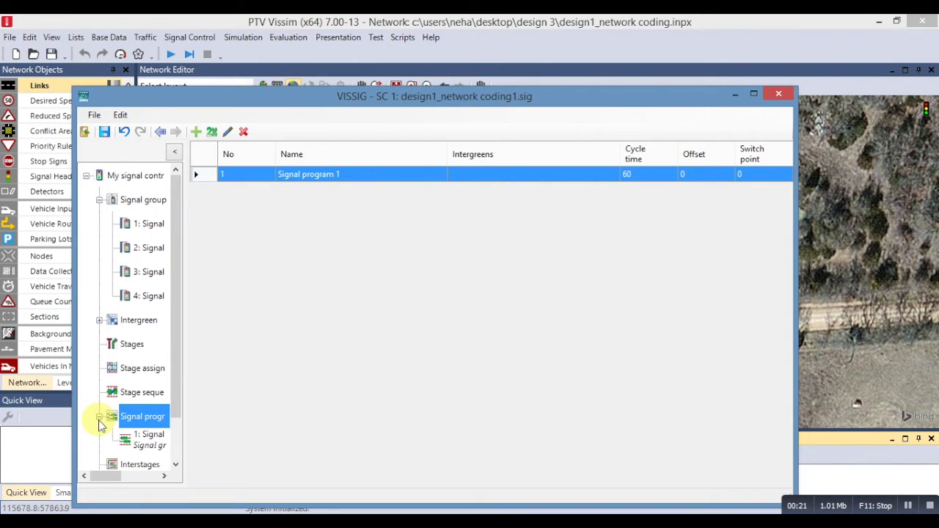
left_click(147, 439)
left_click(486, 173)
left_click_drag(485, 173, 460, 178)
type("125")
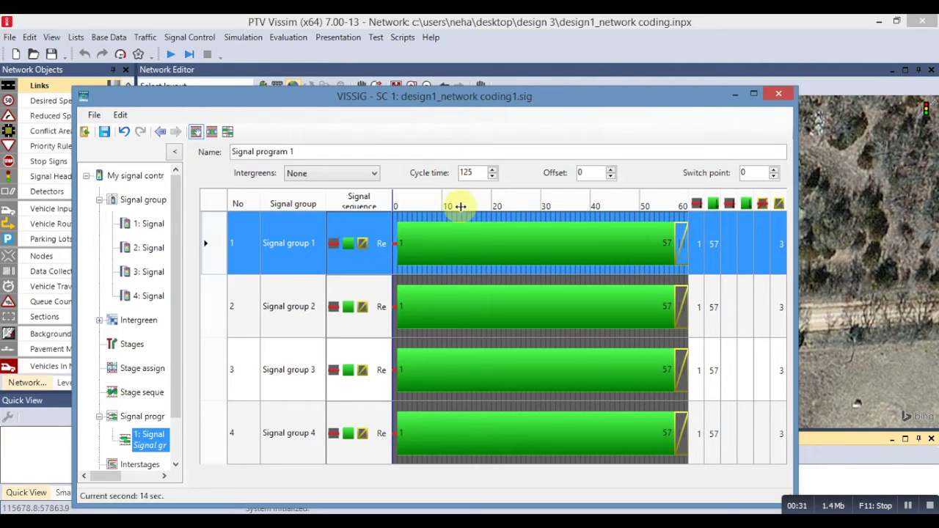
Step: Confirm the 125 s cycle and set greens to 1–35 s for group 1 and 38–49 s for group 2
left_click(481, 248)
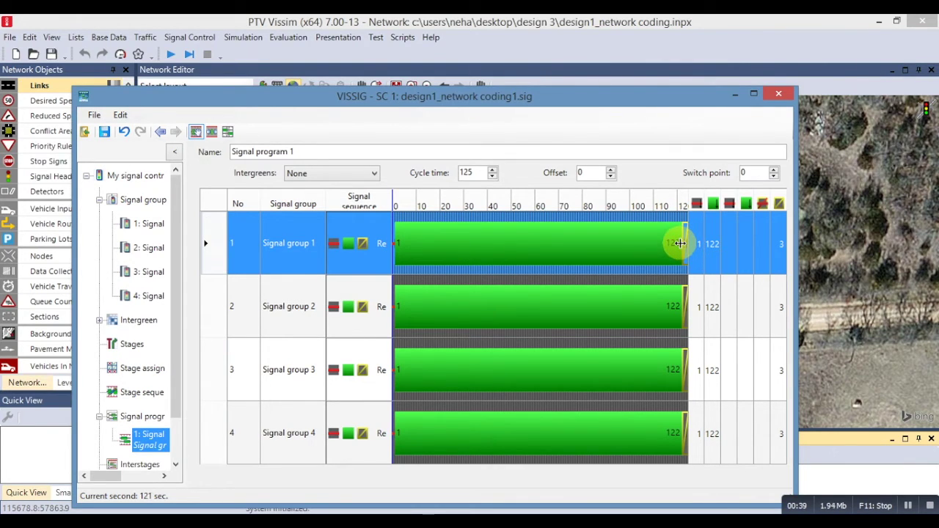
left_click_drag(677, 243, 473, 257)
left_click(496, 298)
left_click_drag(407, 320, 486, 323)
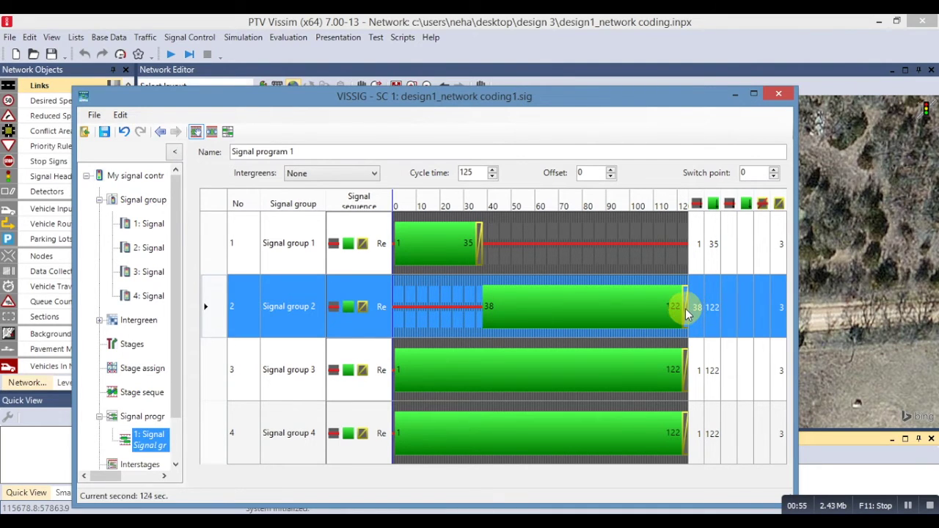
left_click_drag(682, 307, 507, 321)
Step: Set Signal group 3's green to 52–90 s and Signal group 4's to 93–122 s
left_click(478, 361)
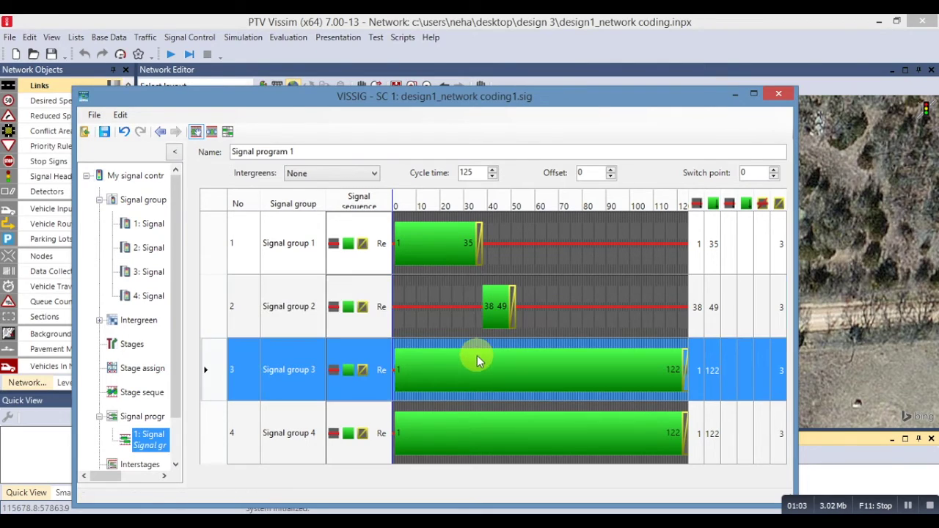
left_click_drag(395, 379, 517, 383)
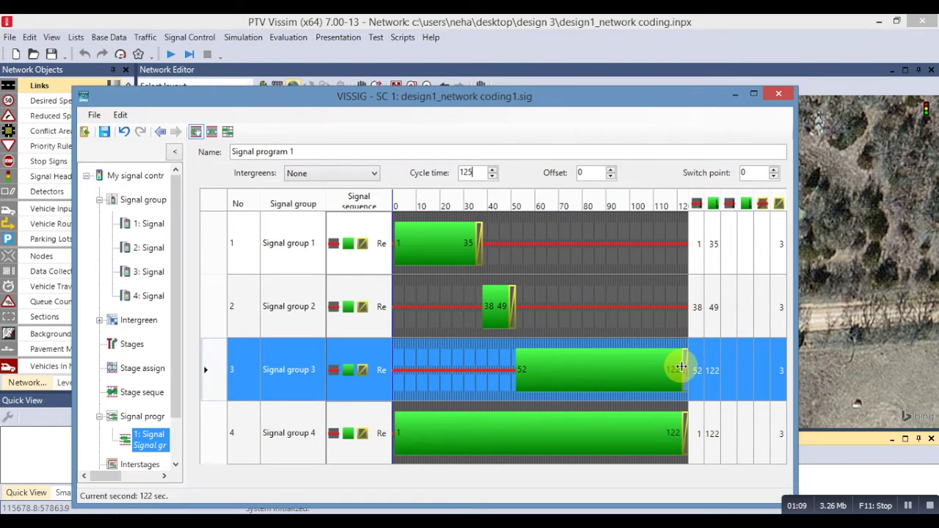
left_click_drag(663, 373, 605, 389)
left_click(609, 433)
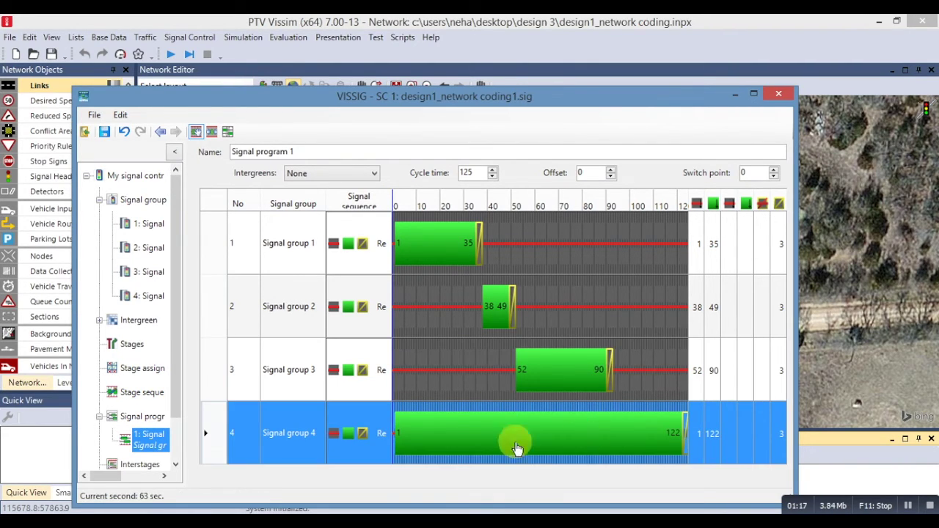
left_click_drag(397, 434, 618, 453)
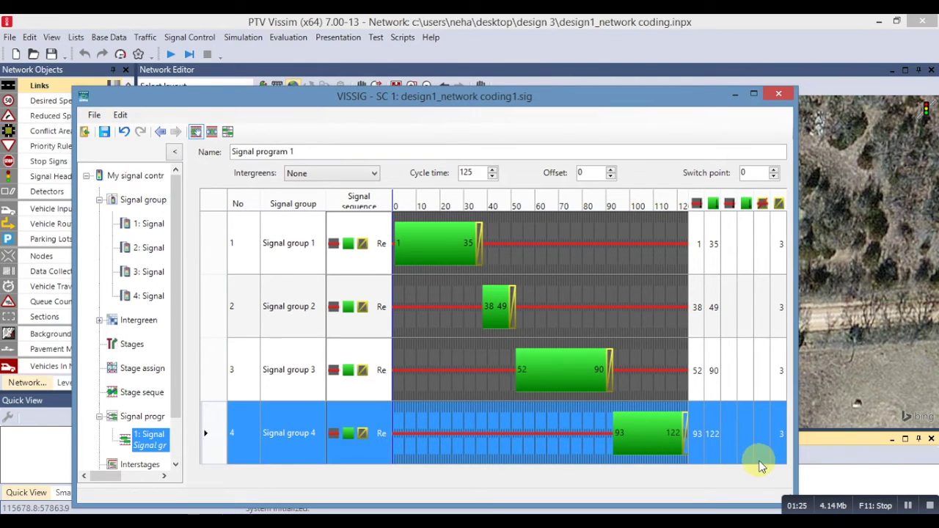
Step: Save the signal program, close VISSIG and the controller windows, and save the network
left_click(105, 134)
left_click(779, 93)
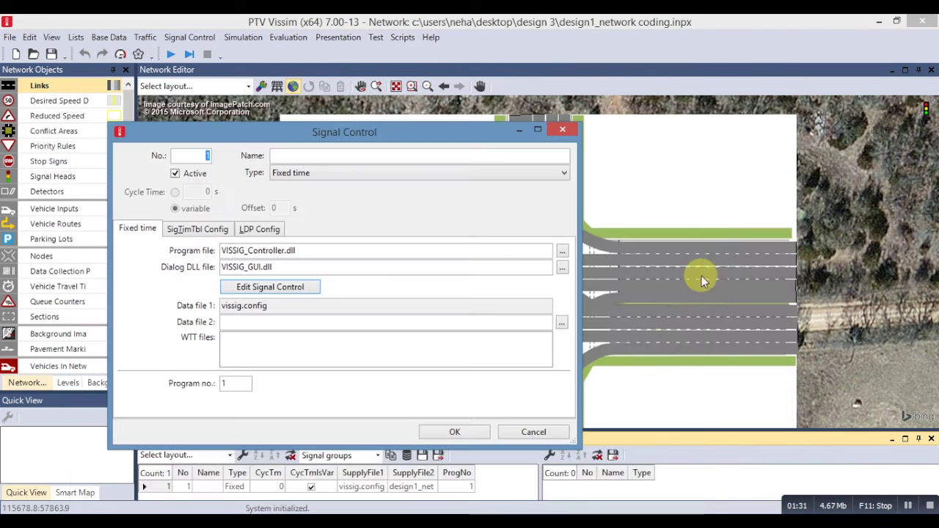
left_click(455, 432)
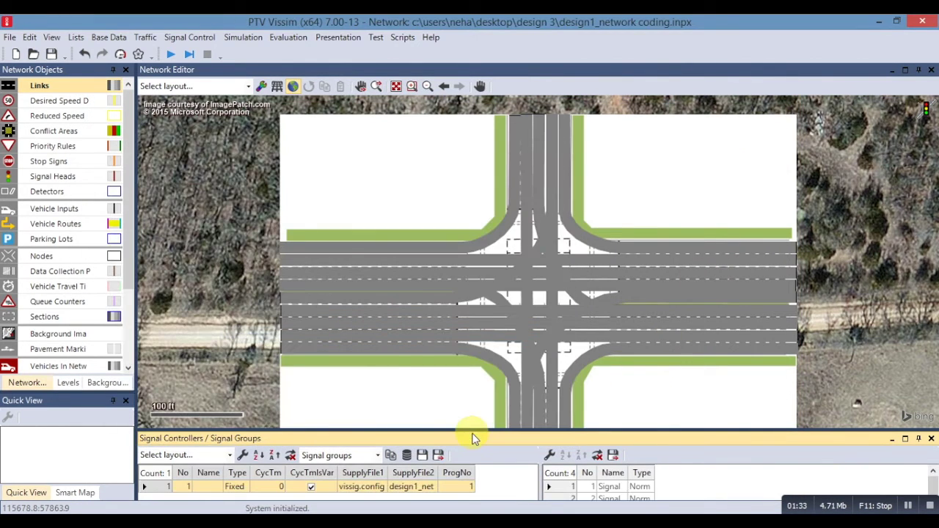
left_click(933, 439)
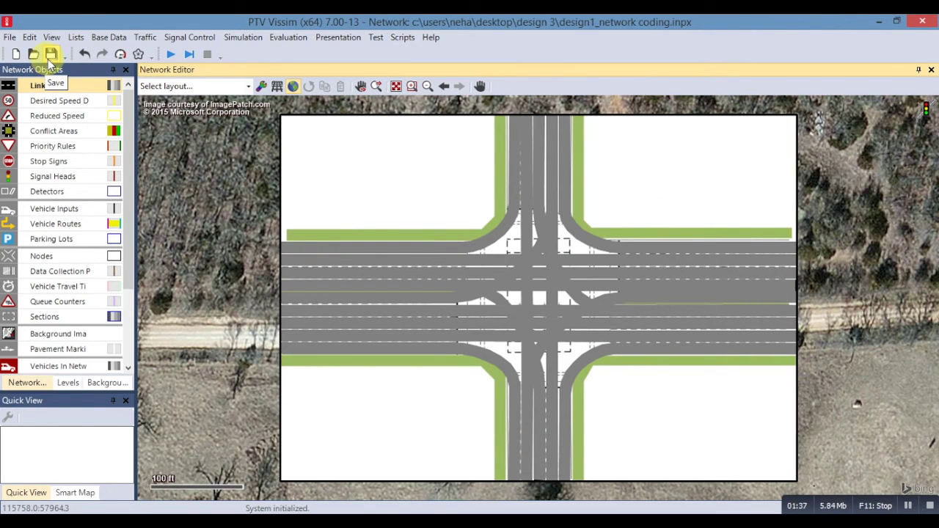
left_click(49, 57)
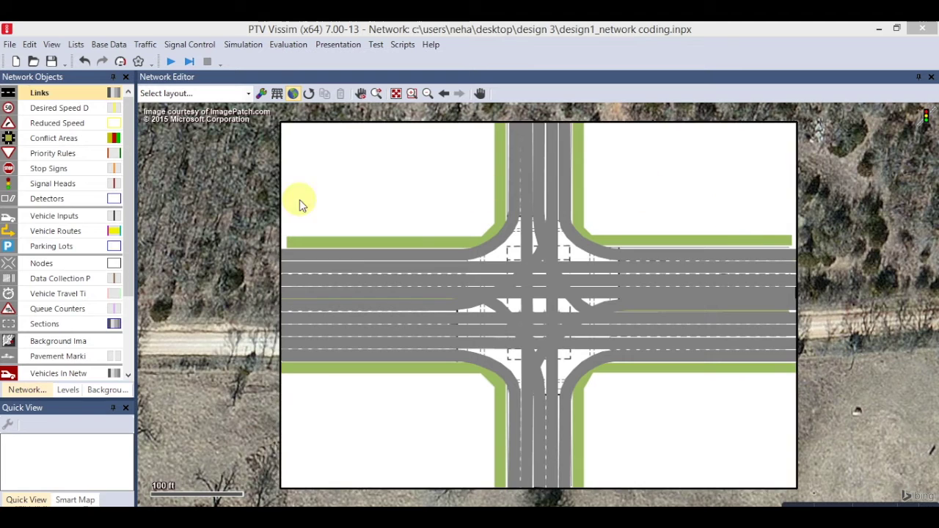
Step: Place signal heads on all five west-approach lanes of link 1, assigned to Signal group 2
left_click(71, 191)
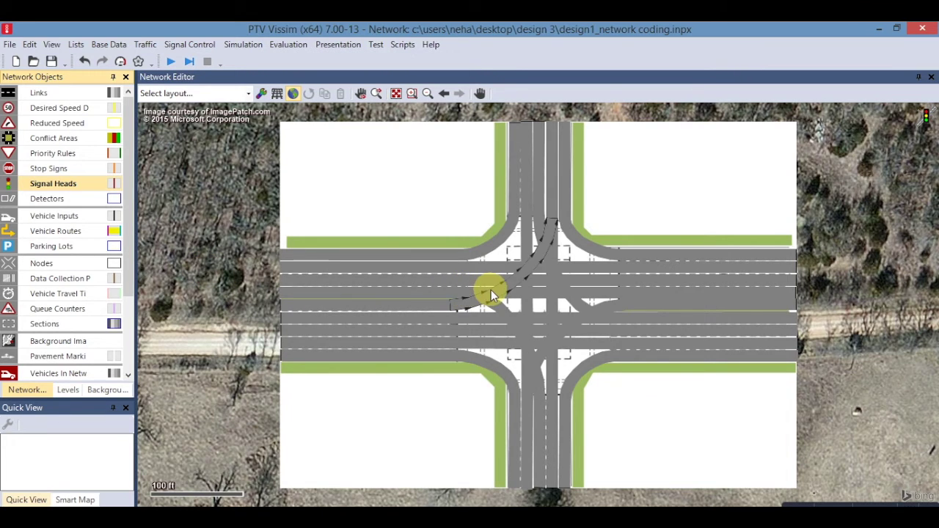
right_click(448, 305, "ctrl")
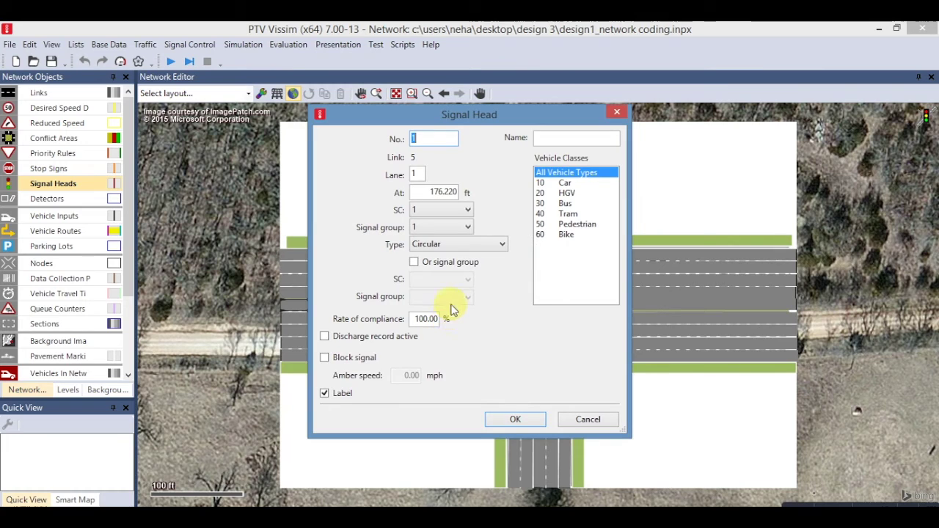
left_click(454, 227)
left_click(456, 252)
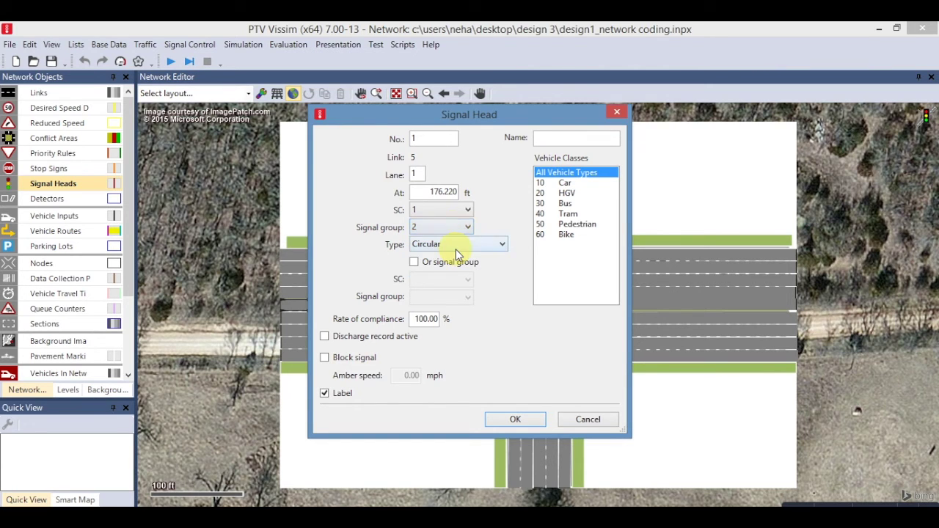
left_click(517, 420)
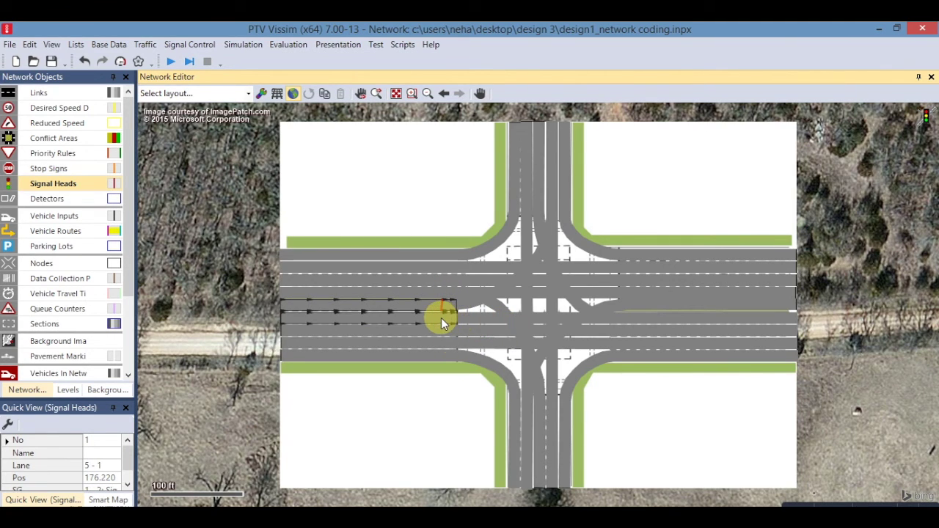
right_click(442, 320, "ctrl")
left_click(512, 415)
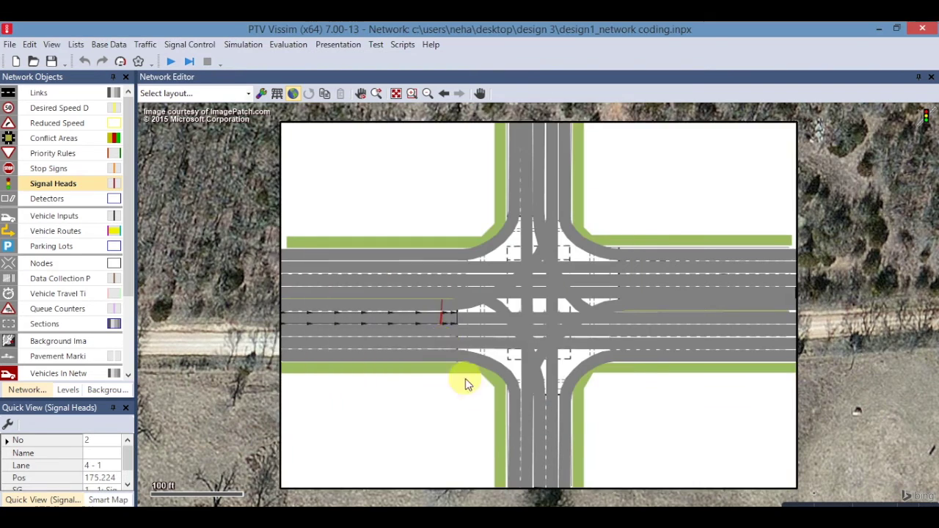
right_click(442, 327, "ctrl")
left_click(504, 415)
right_click(441, 340, "ctrl")
left_click(503, 420)
right_click(442, 350, "ctrl")
left_click(505, 419)
Step: Add signal heads on the first two south lanes, links 26 and 27, starting with Signal group 4
right_click(540, 408, "ctrl")
left_click(440, 228)
left_click(447, 274)
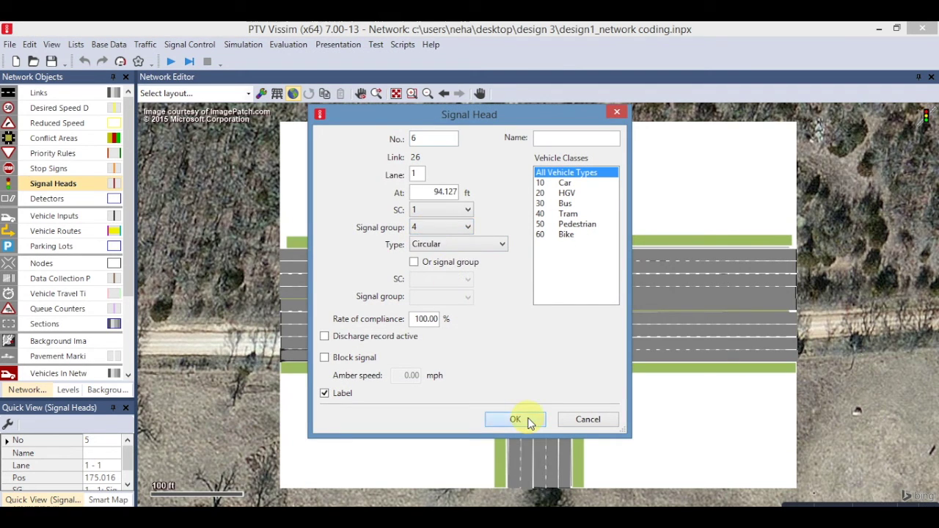
left_click(516, 420)
right_click(549, 403, "ctrl")
left_click(444, 228)
left_click(441, 261)
left_click(515, 419)
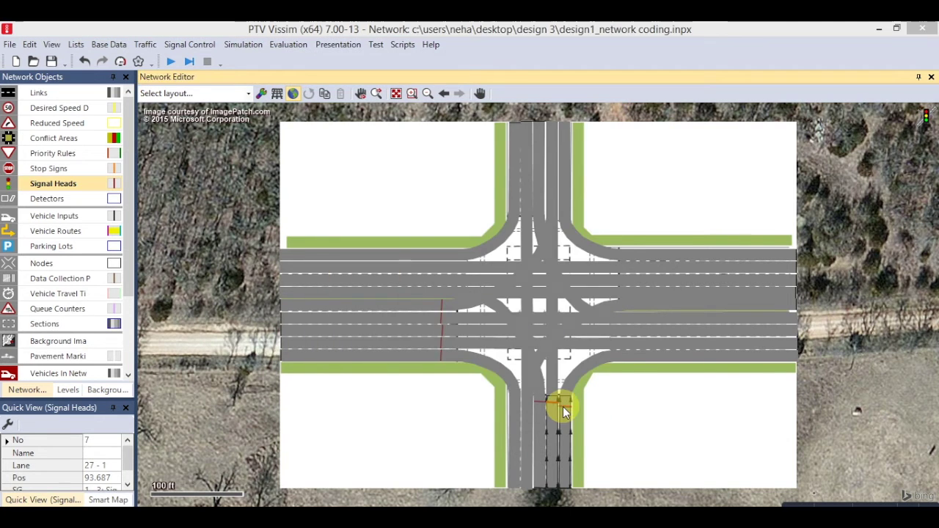
Step: Add a signal head on another south lane, assigned to Signal group 3
right_click(563, 407, "ctrl")
left_click(440, 228)
left_click(434, 257)
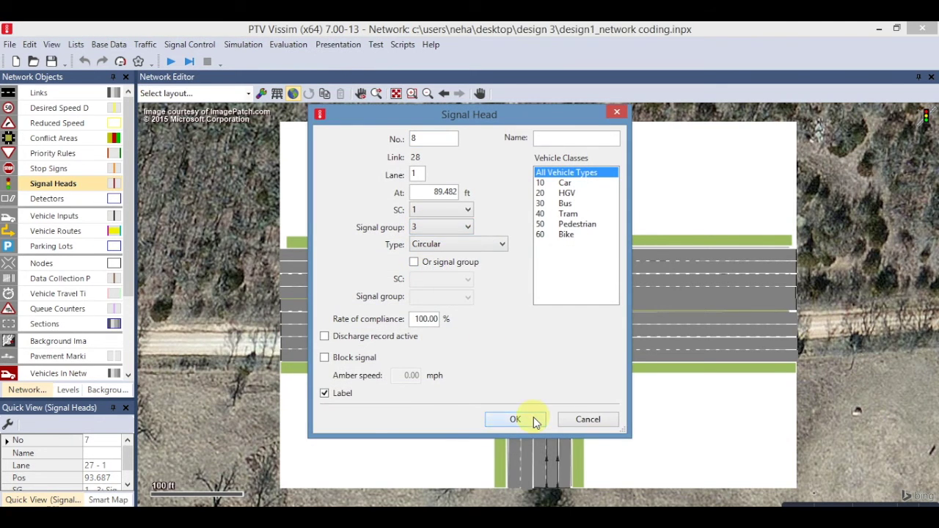
left_click(535, 420)
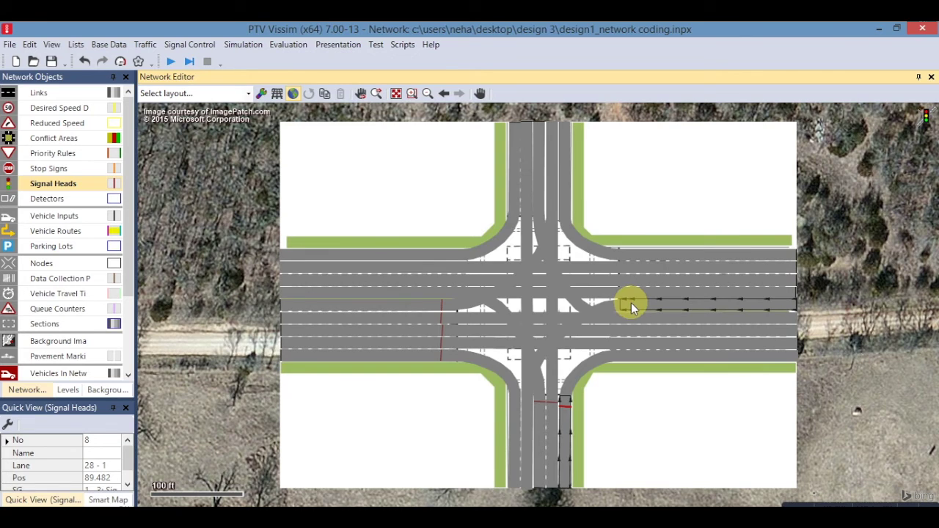
Step: Place signal heads on the five east-approach lanes, assigned to Signal group 2
right_click(631, 302, "ctrl")
left_click(441, 227)
left_click(436, 247)
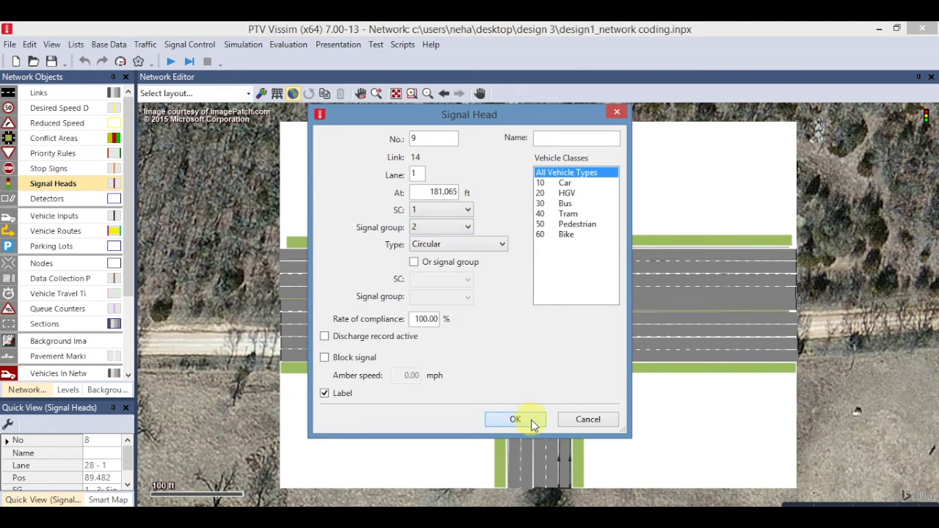
left_click(532, 419)
right_click(624, 288, "ctrl")
left_click(513, 420)
right_click(624, 288, "ctrl")
left_click(505, 418)
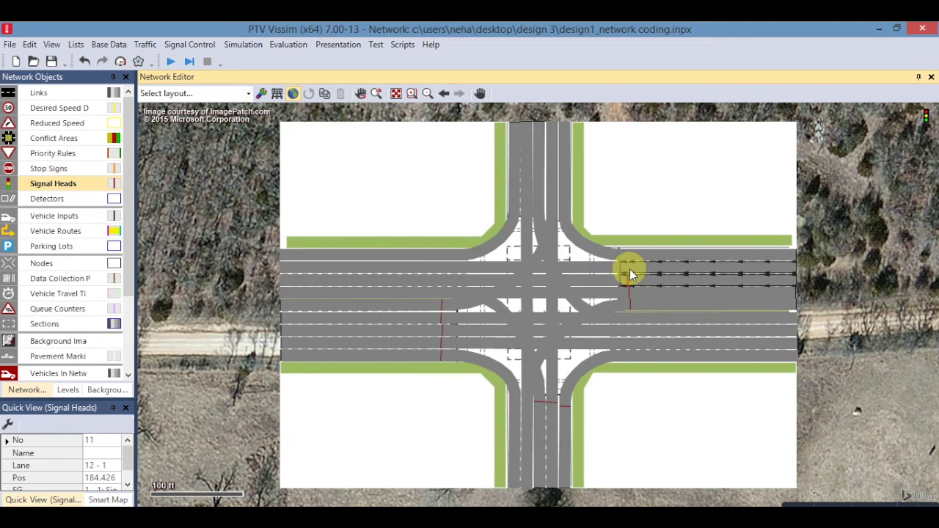
right_click(630, 273, "ctrl")
left_click(514, 417)
right_click(626, 255, "ctrl")
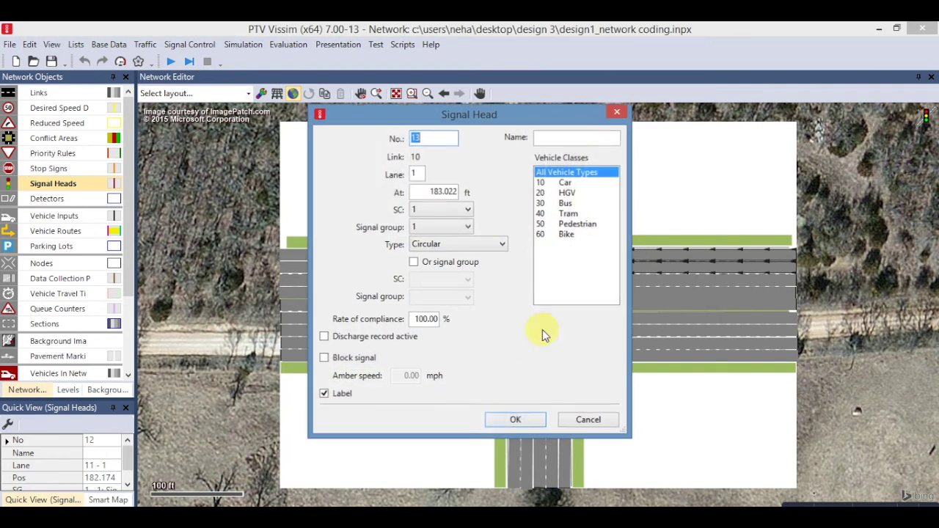
left_click(514, 417)
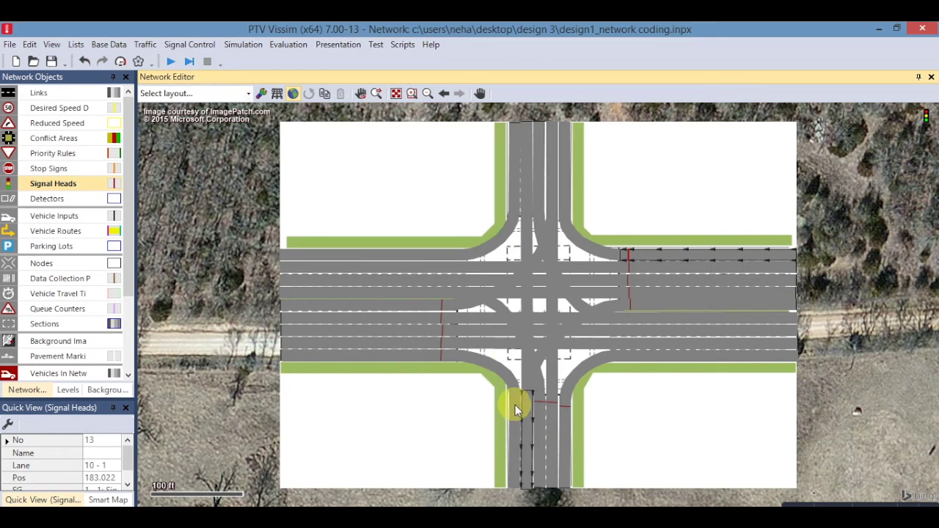
Step: Add three north-approach signal heads, one on Signal group 4 and two on Signal group 3
right_click(538, 201, "ctrl")
left_click(469, 211)
left_click(443, 270)
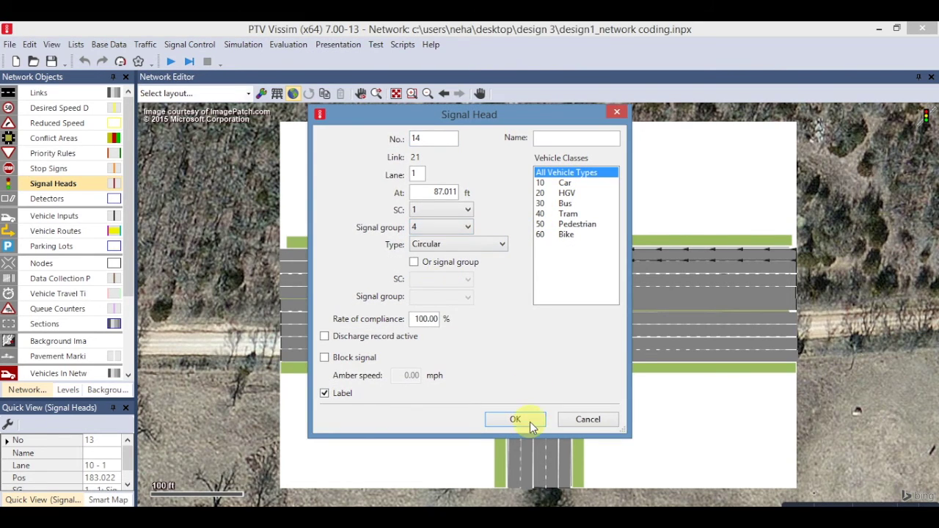
left_click(529, 424)
right_click(523, 203, "ctrl")
left_click(462, 227)
left_click(455, 262)
left_click(504, 422)
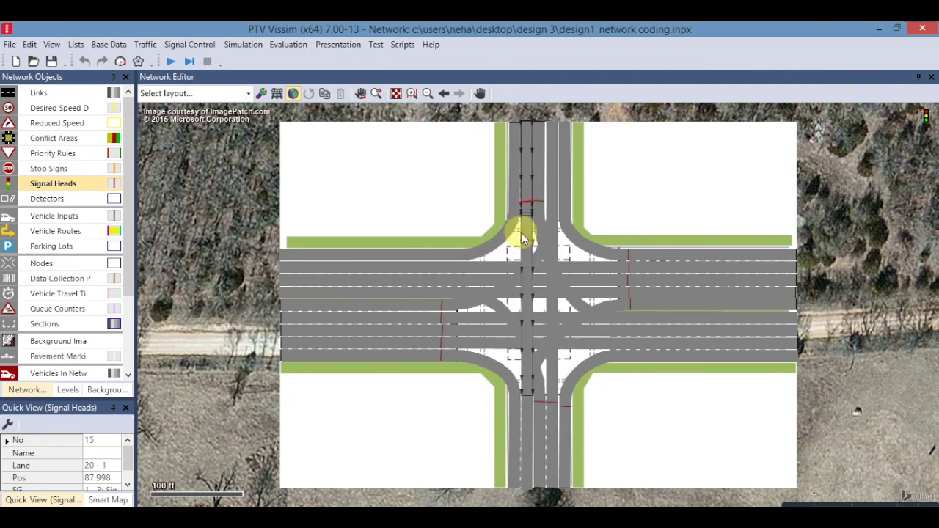
right_click(513, 202, "ctrl")
left_click(444, 231)
left_click(449, 261)
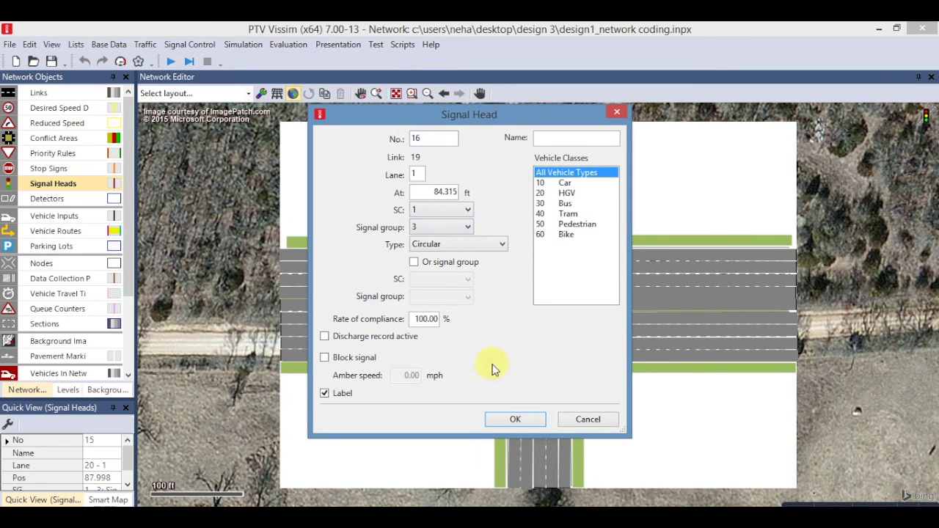
left_click(516, 421)
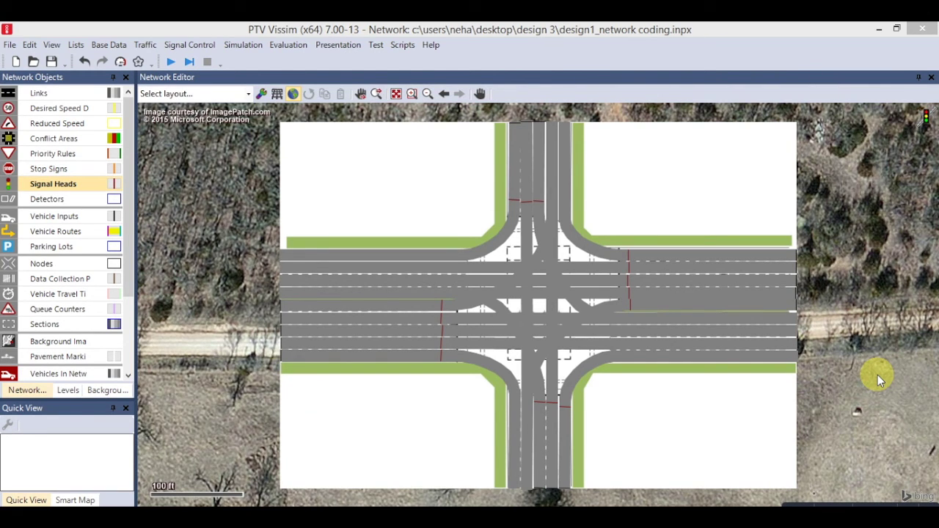
Step: Start a continuous simulation run, saving the network changes first
left_click(168, 65)
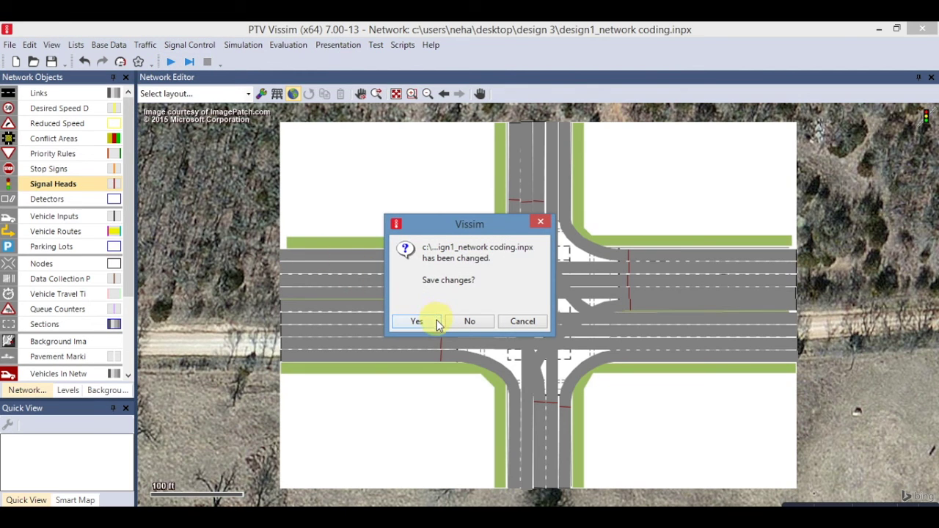
left_click(436, 321)
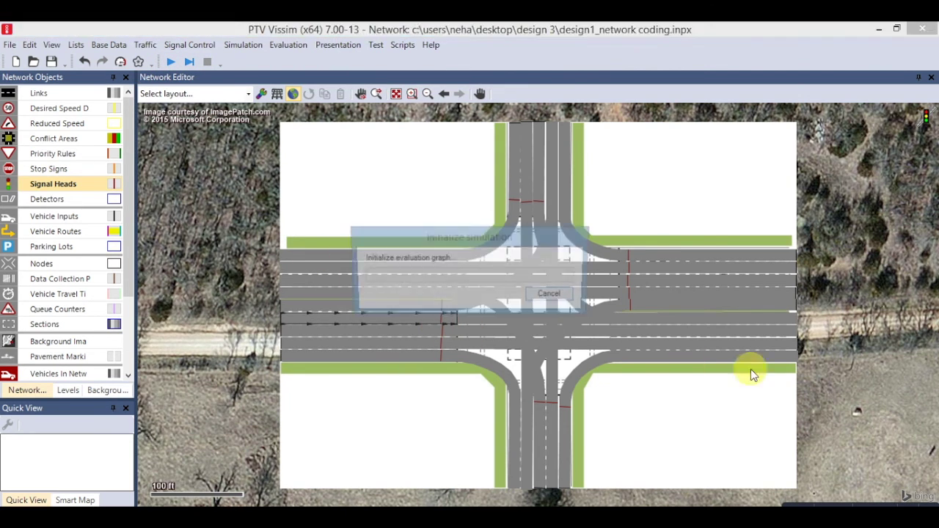